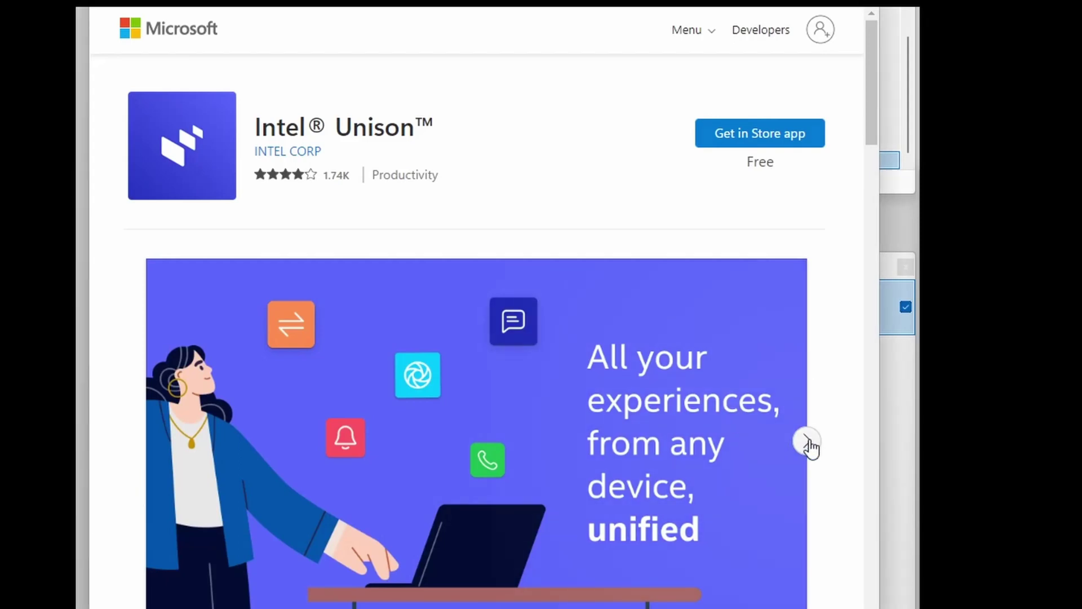
# Browse the Intel Unison screenshots, then get and install the app from the Microsoft Store
pyautogui.click(810, 447)
pyautogui.click(811, 448)
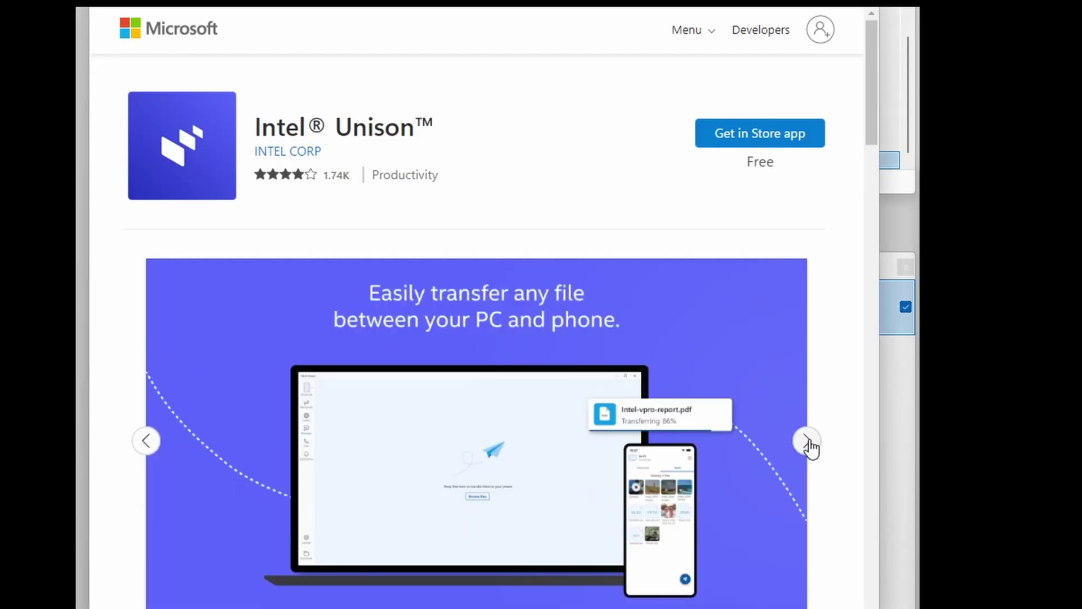
pyautogui.click(810, 447)
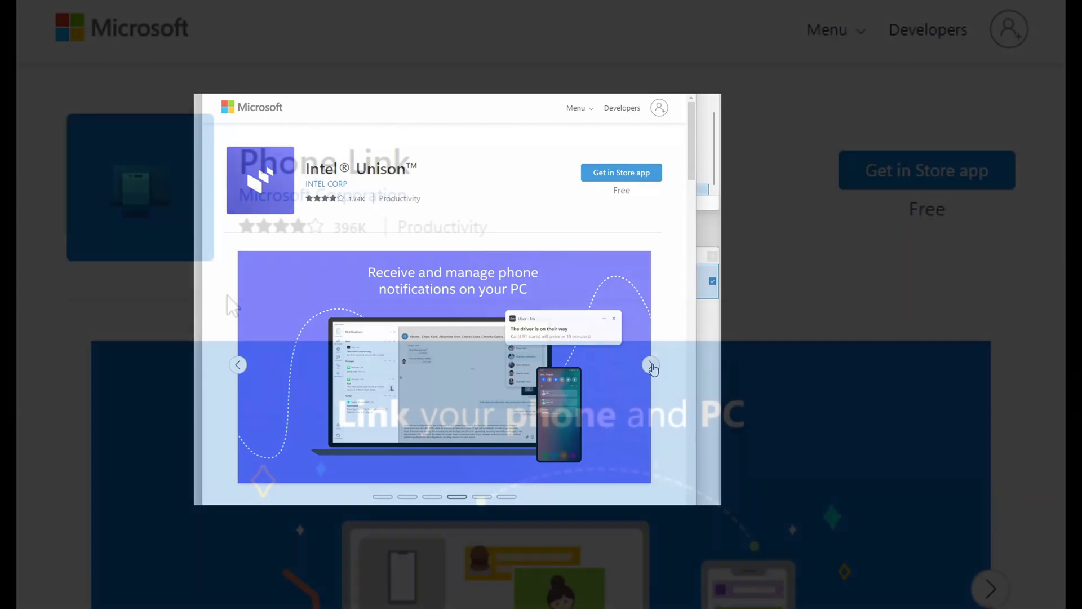
pyautogui.click(810, 448)
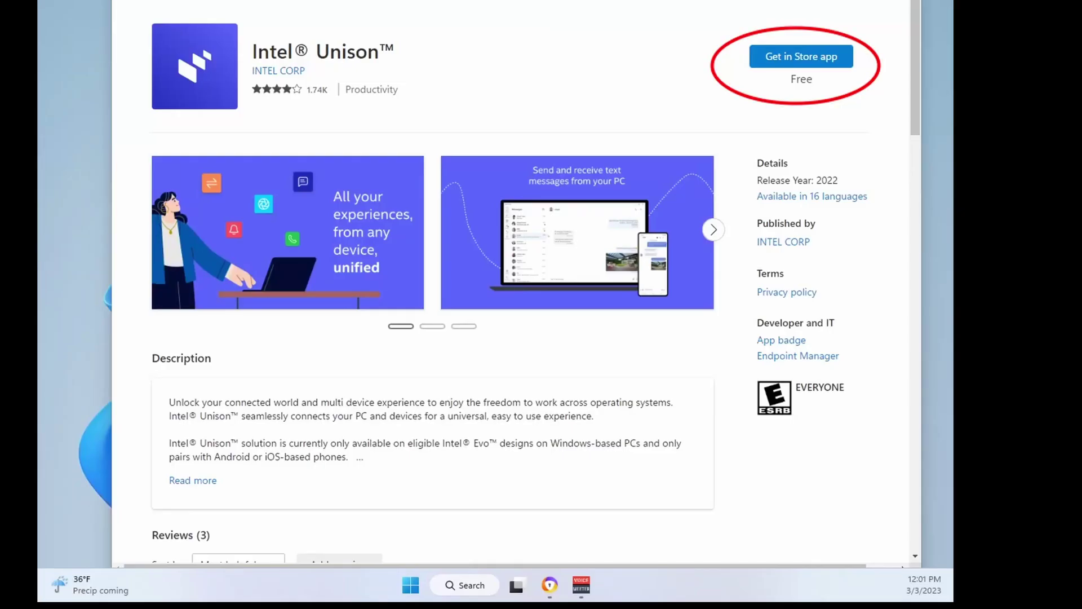
pyautogui.click(804, 59)
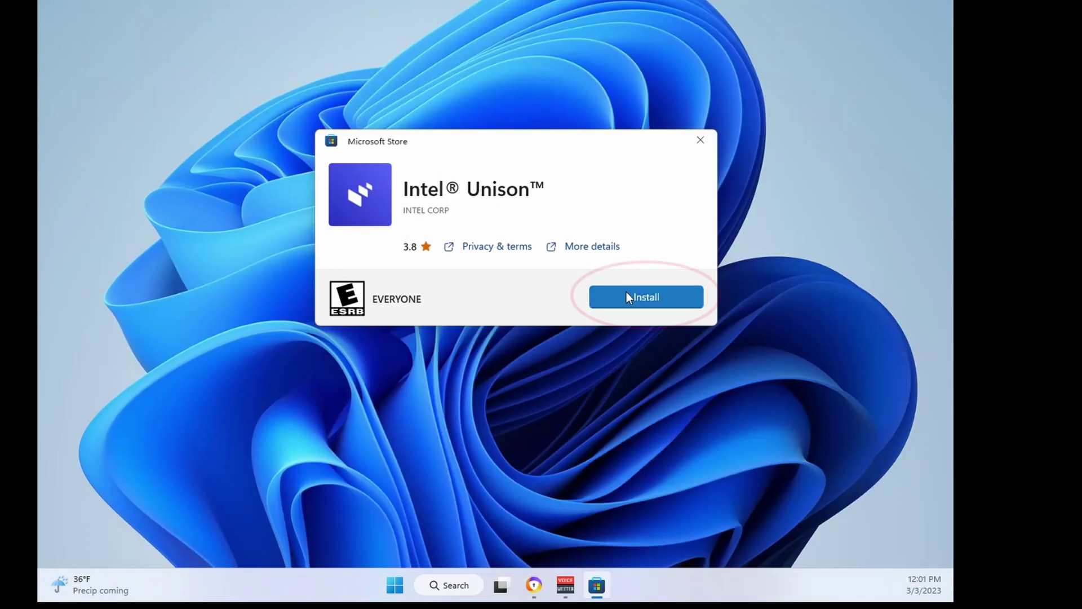
pyautogui.click(627, 292)
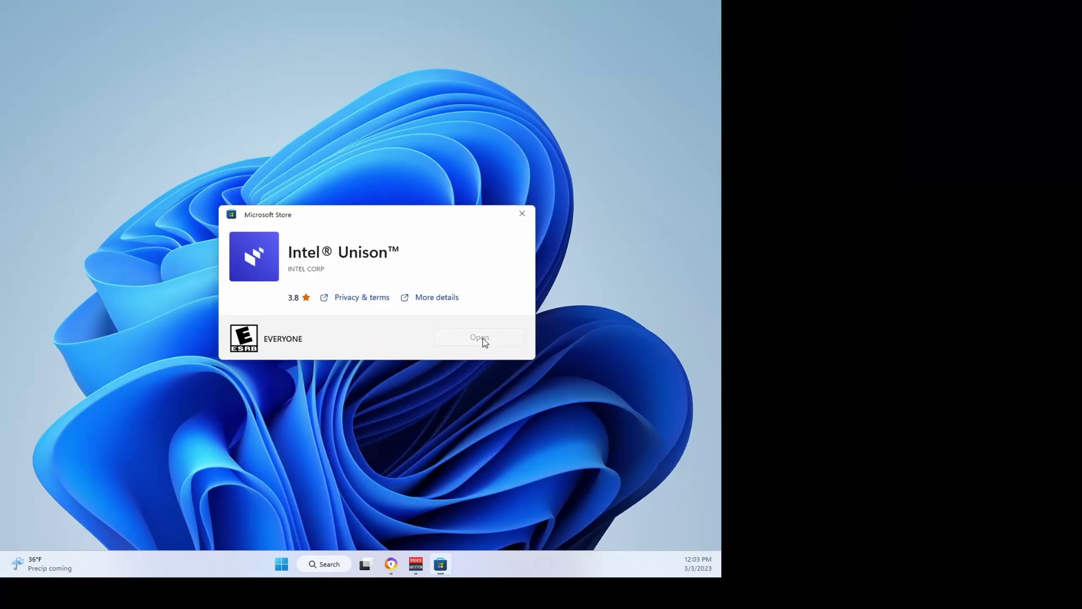
# Launch Intel Unison, accept the terms, and decline sharing crash data and statistics
pyautogui.click(483, 338)
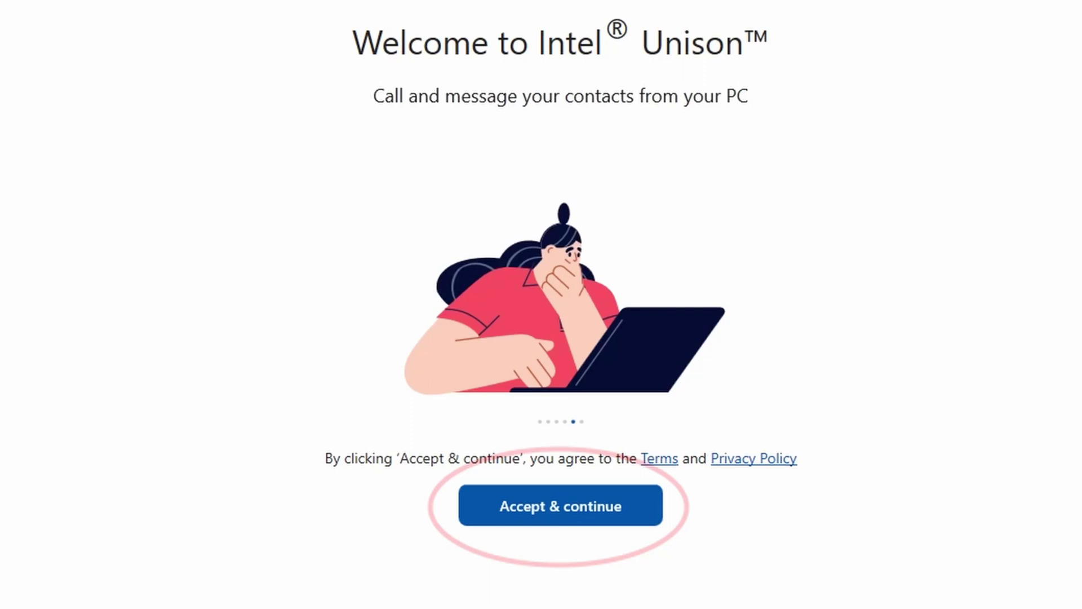
pyautogui.click(565, 514)
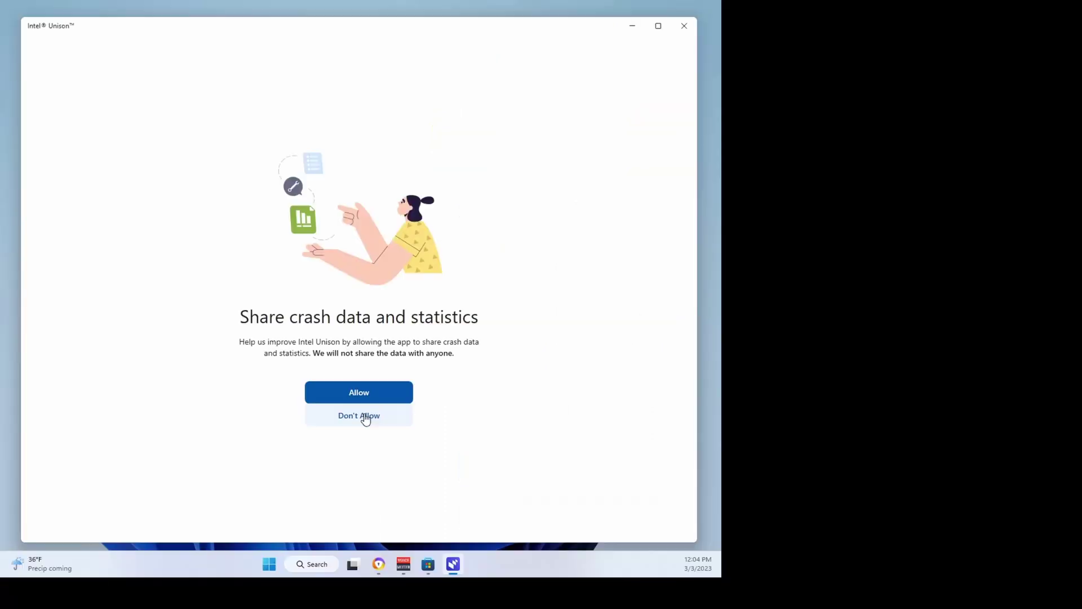
pyautogui.click(573, 516)
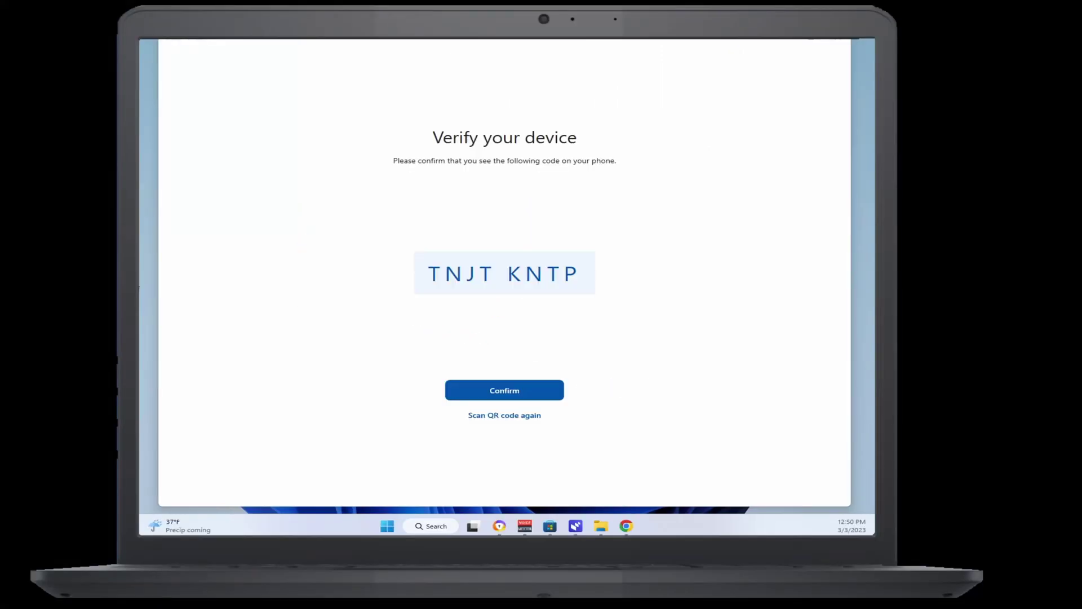
# Confirm the matching verification code and go to Transfer files
pyautogui.click(544, 397)
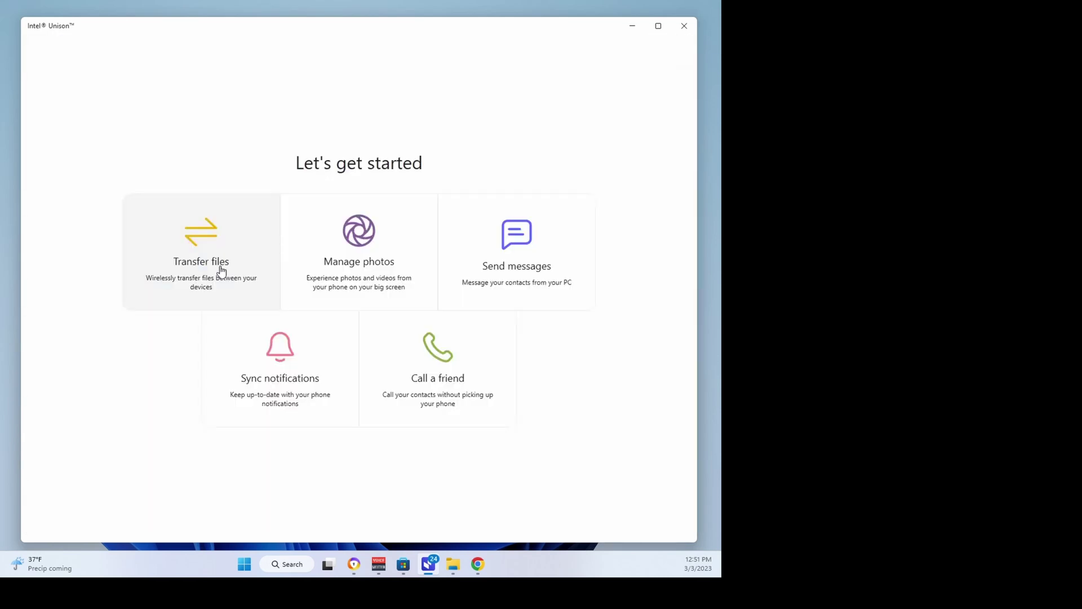
pyautogui.click(222, 271)
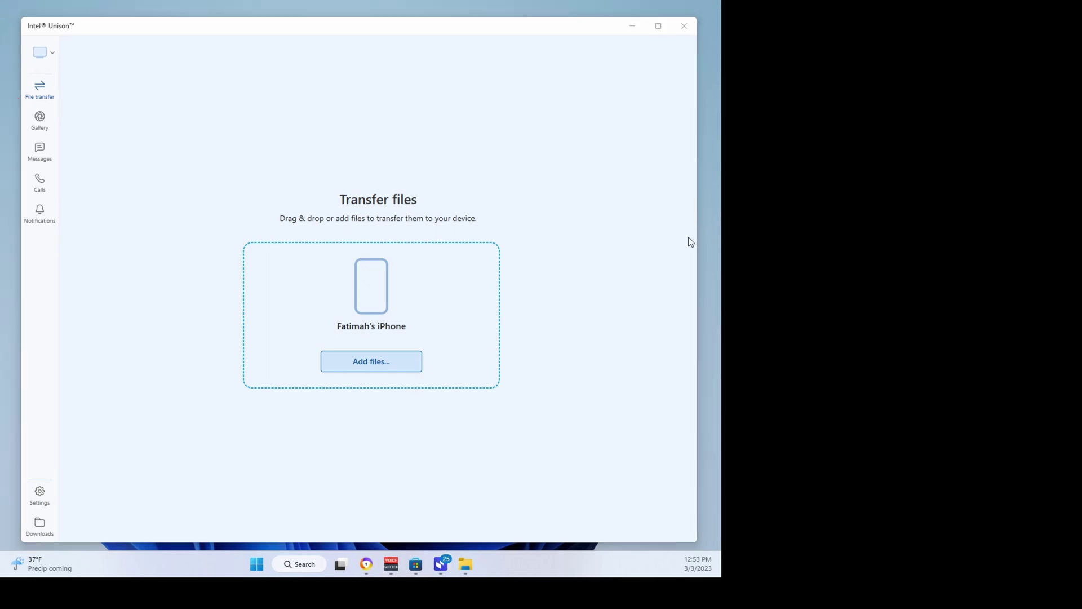
# Drag the mustang and ford f150 images into the Transfer files drop zone
pyautogui.moveTo(688, 239); pyautogui.dragTo(448, 305)
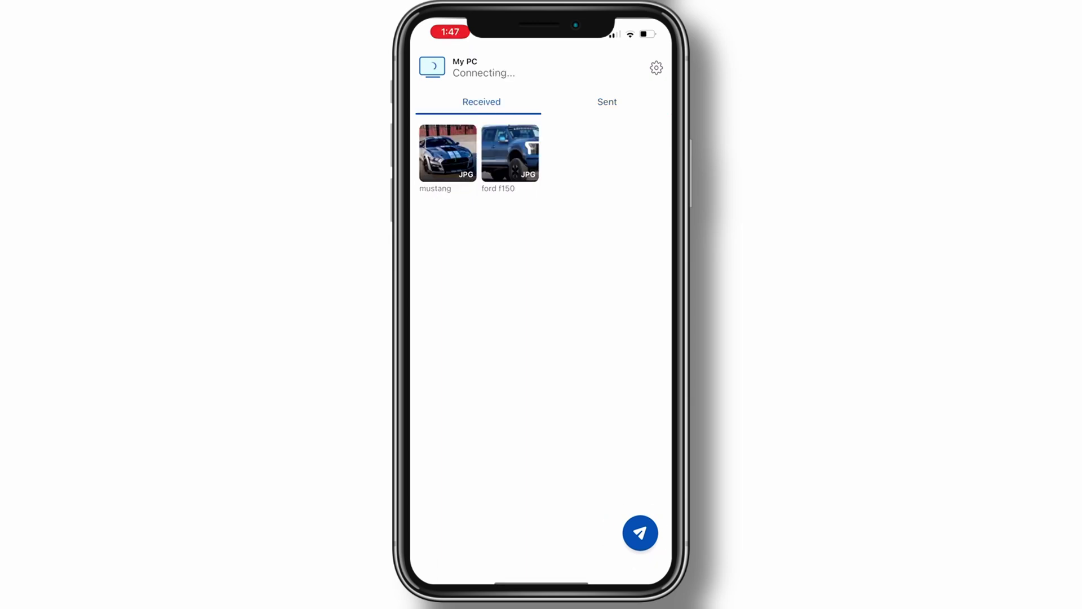
# Take a camera photo of the desk display and keyboard and send it to the PC
pyautogui.click(640, 533)
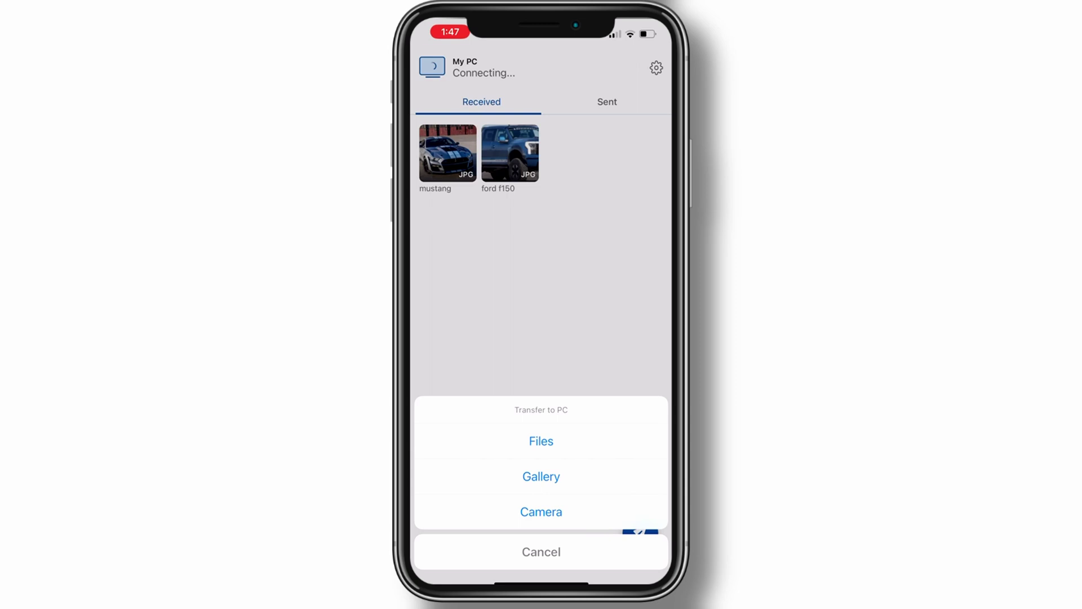
pyautogui.click(542, 511)
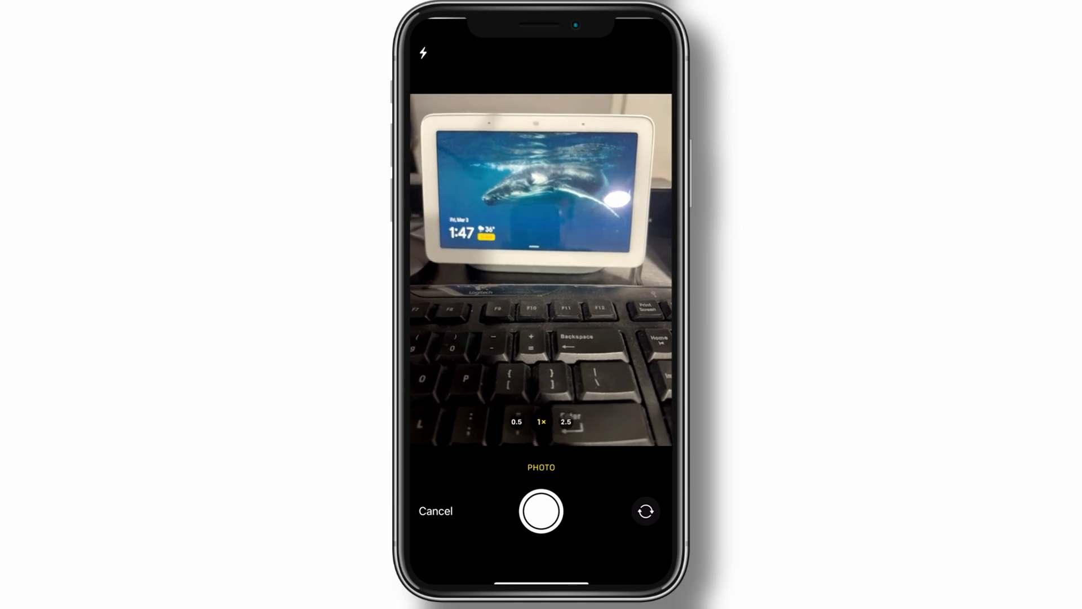
pyautogui.click(541, 511)
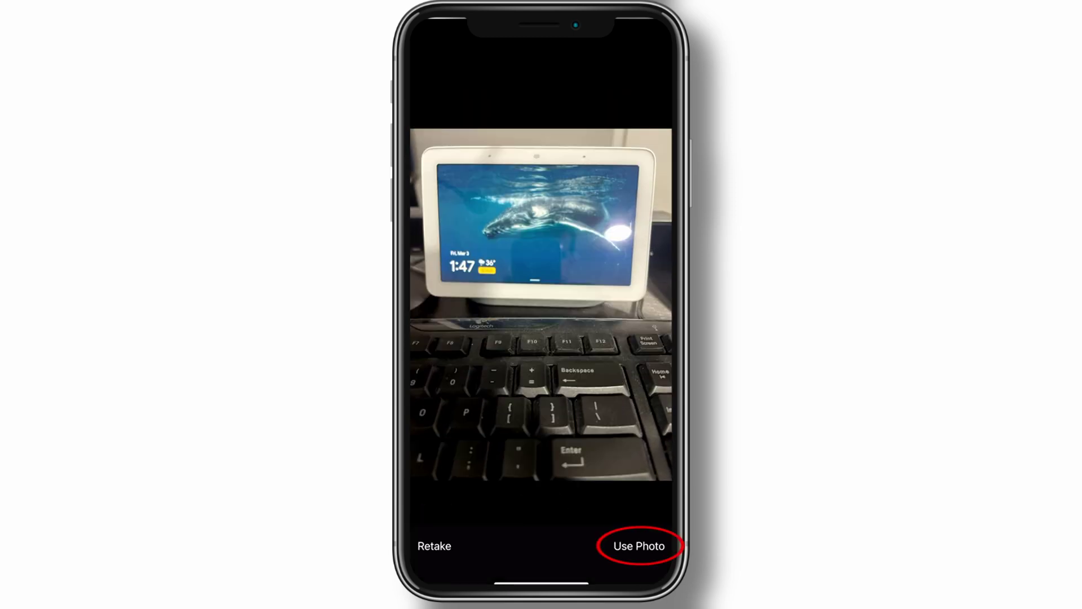
pyautogui.click(640, 546)
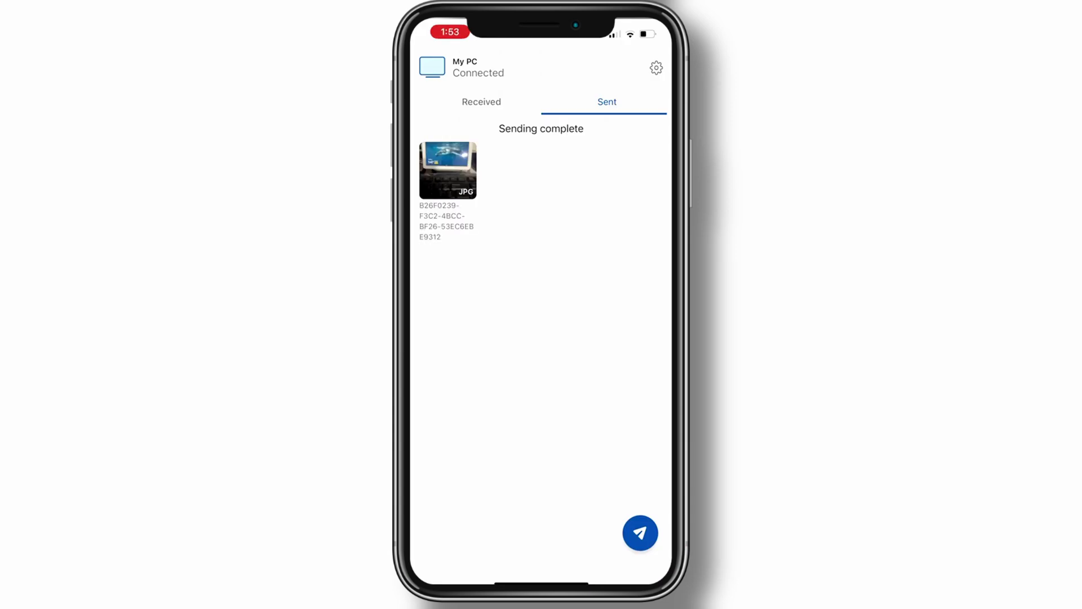
# Select gallery photos in rows one to three except the top-left one, then reopen Intel Unison
pyautogui.click(640, 532)
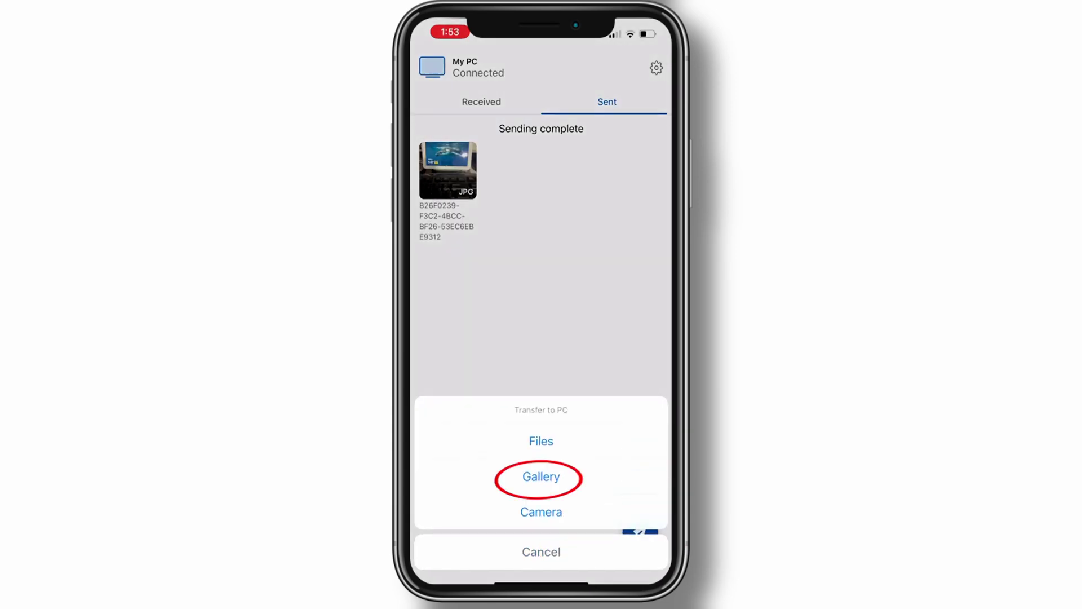
pyautogui.click(541, 477)
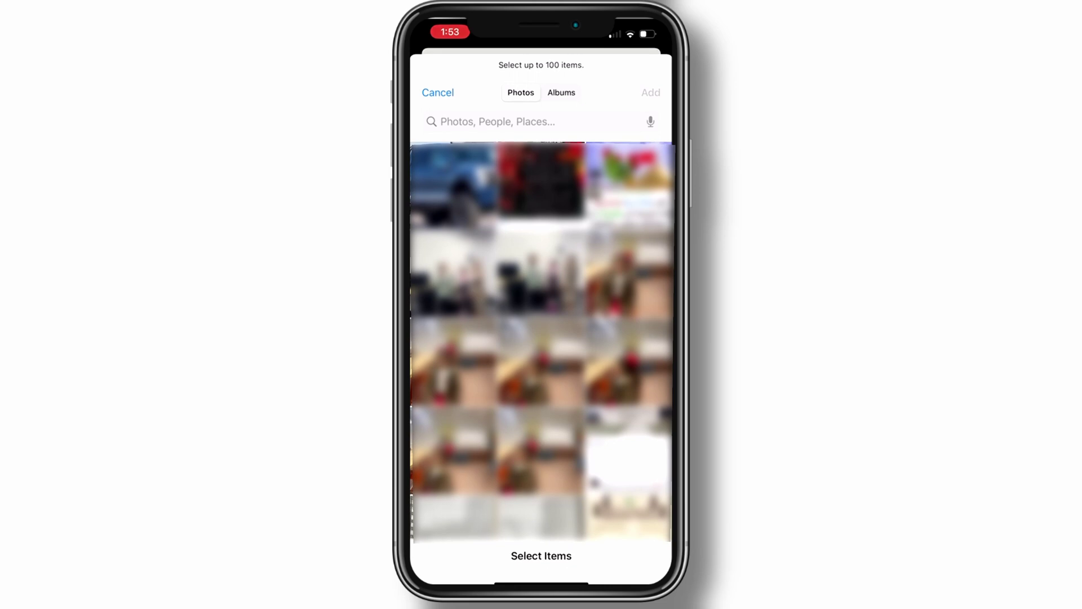
pyautogui.scroll(-5, 542, 338)
pyautogui.scroll(5, 541, 338)
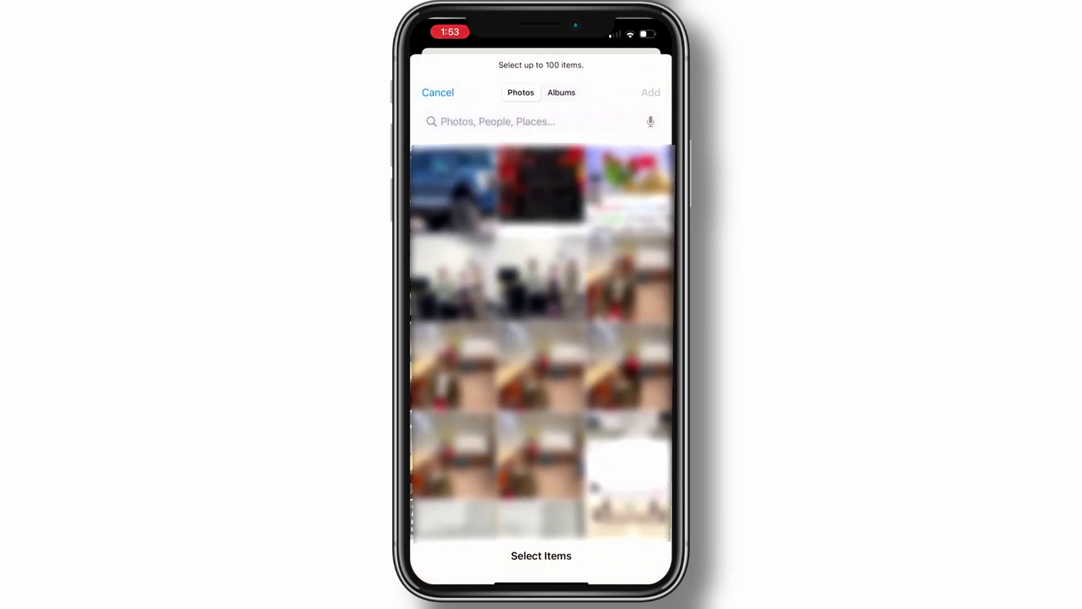
pyautogui.click(454, 186)
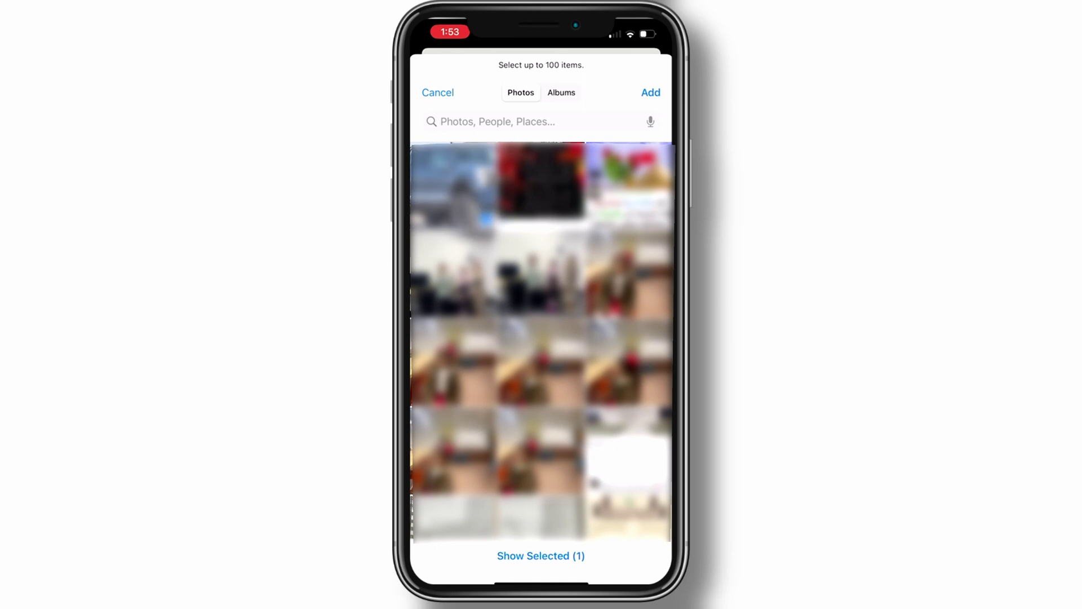
pyautogui.moveTo(454, 186); pyautogui.dragTo(629, 361)
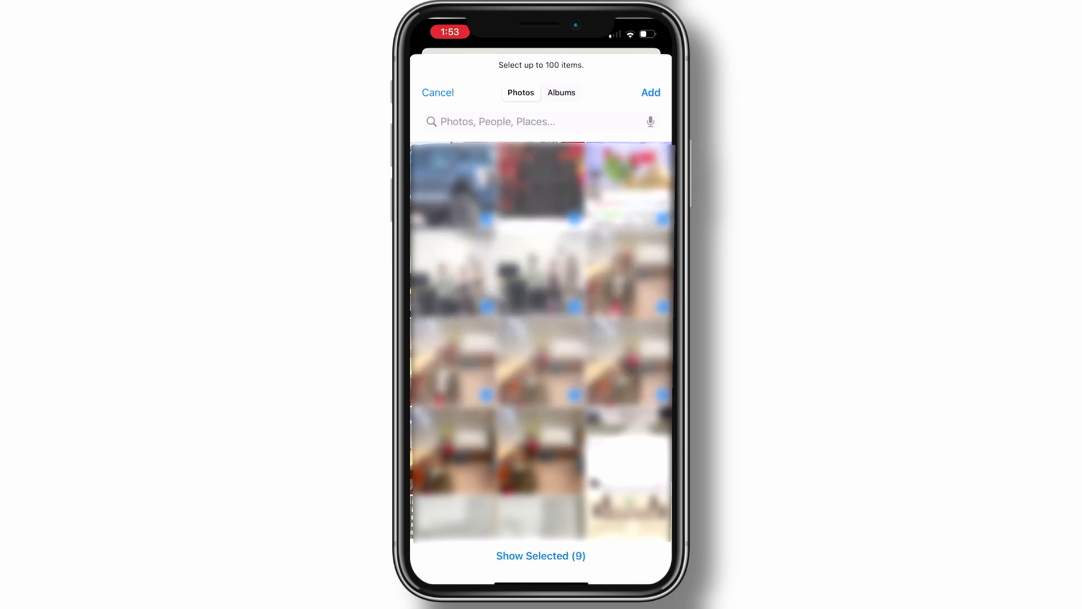
pyautogui.click(454, 186)
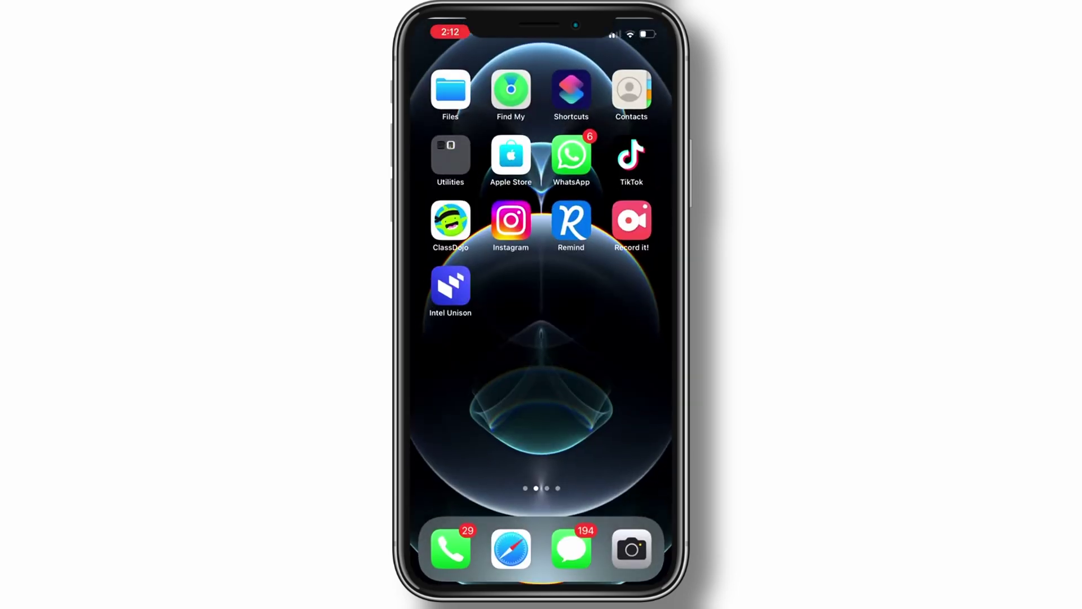
pyautogui.click(450, 286)
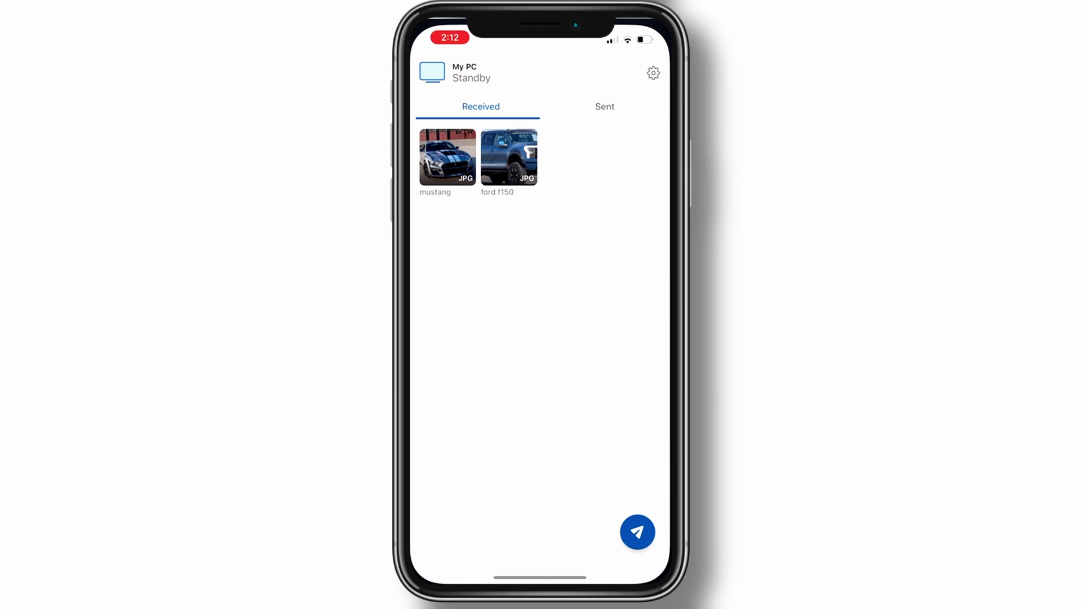
# Check the Sent list, then download the truck photo from the phone's Gallery to the PC
pyautogui.click(607, 101)
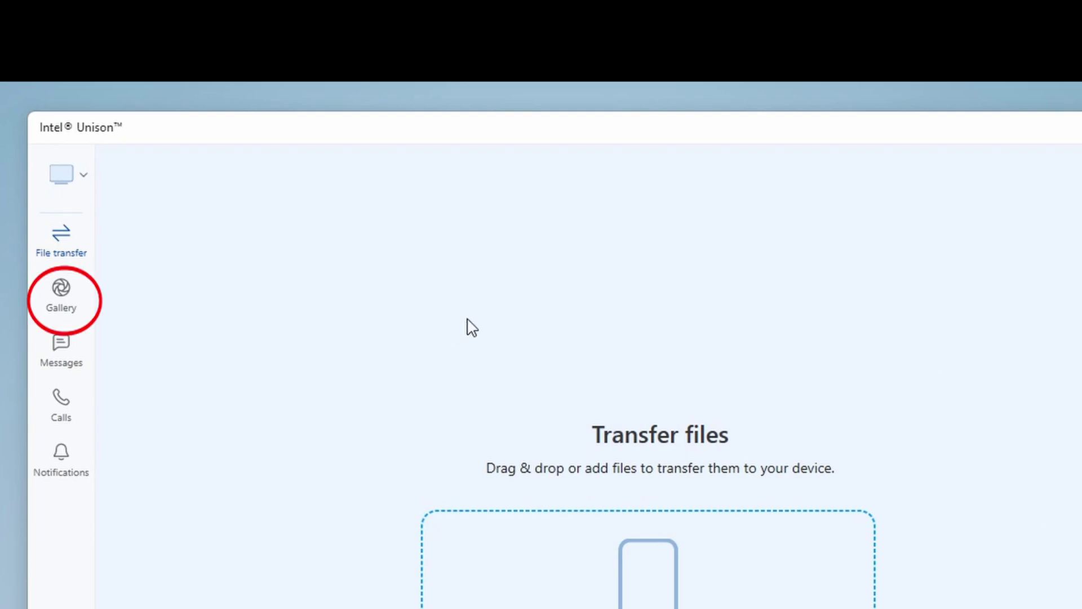
pyautogui.click(61, 302)
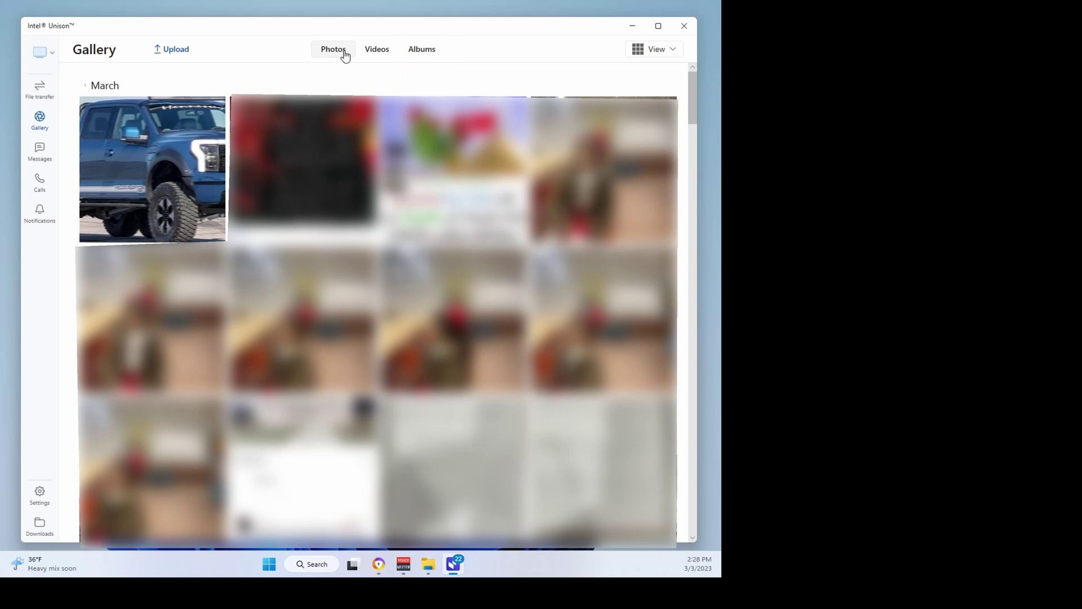
pyautogui.click(216, 111)
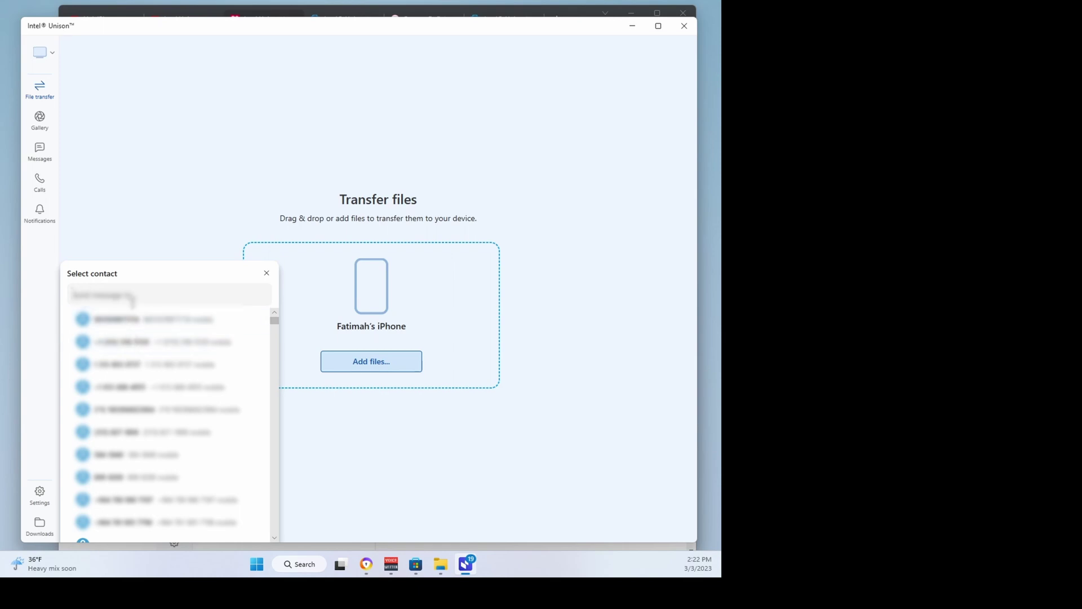
# Search the contact list by phone number and pick the first matching contact
pyautogui.write('2135555')
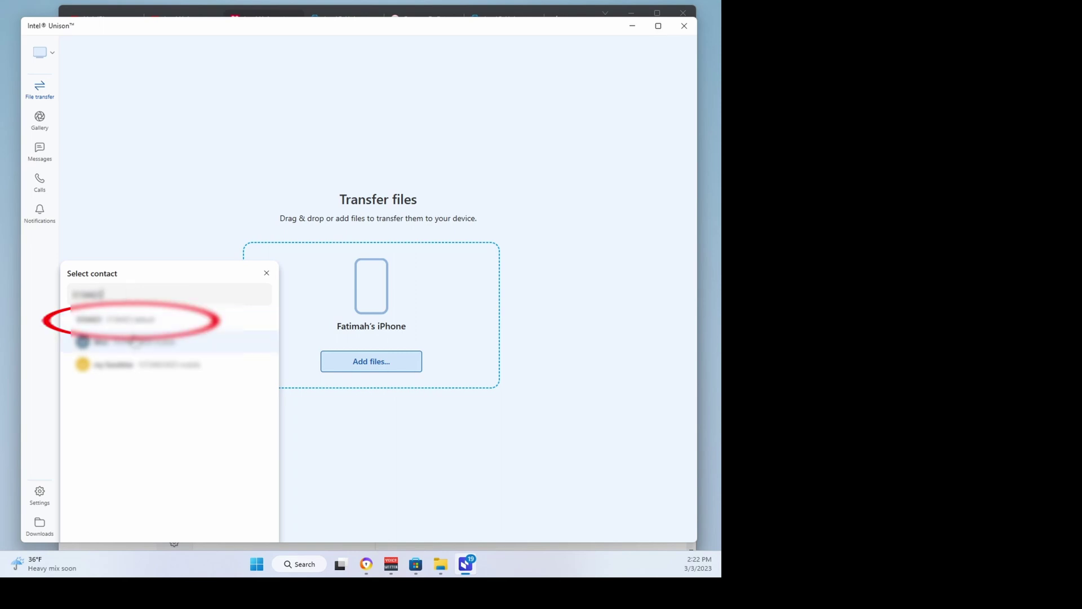
pyautogui.click(138, 342)
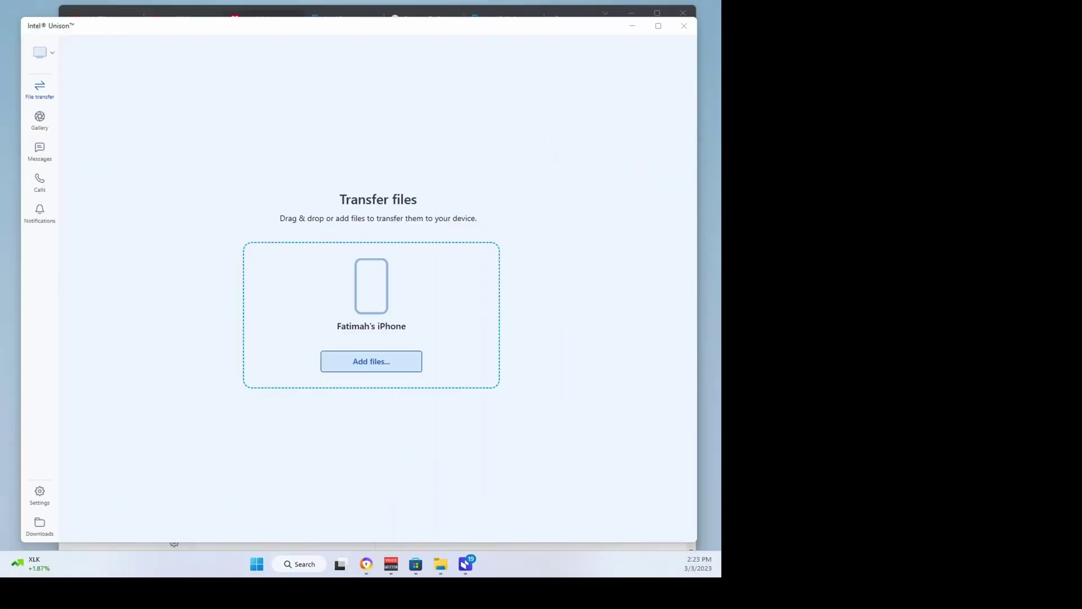
# Search Calls for the contact, call their mobile, and expand to the full call window
pyautogui.click(42, 189)
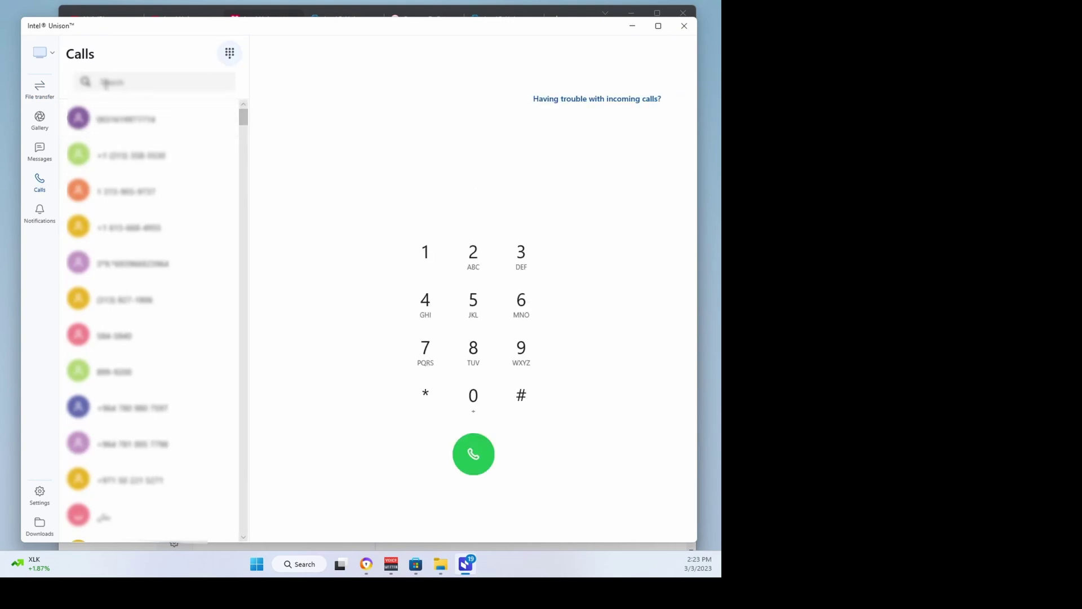
pyautogui.write('ap')
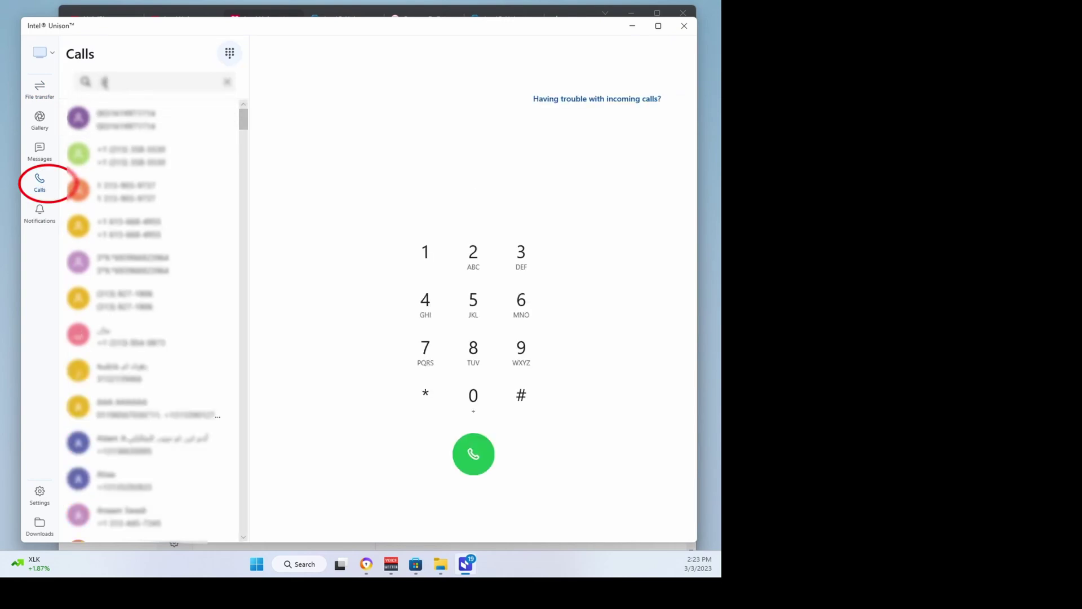
pyautogui.write('pho')
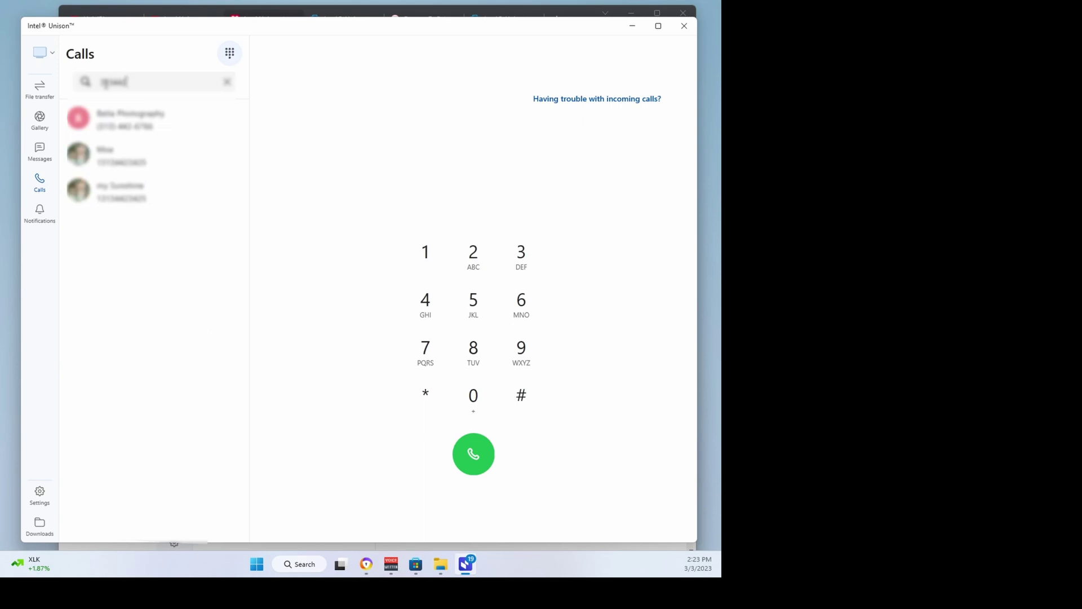
pyautogui.click(215, 155)
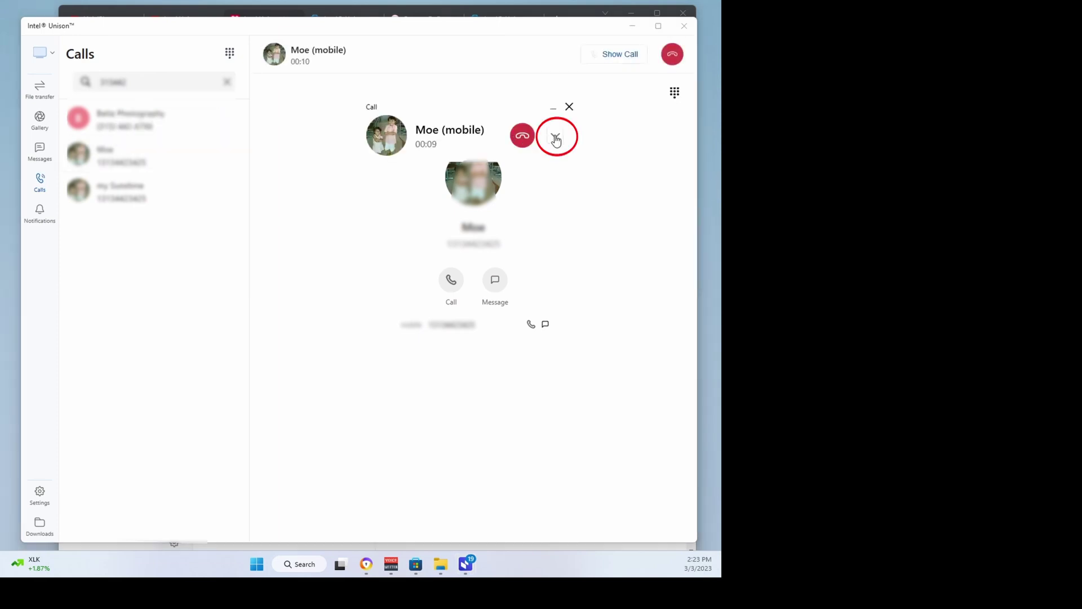
pyautogui.click(556, 138)
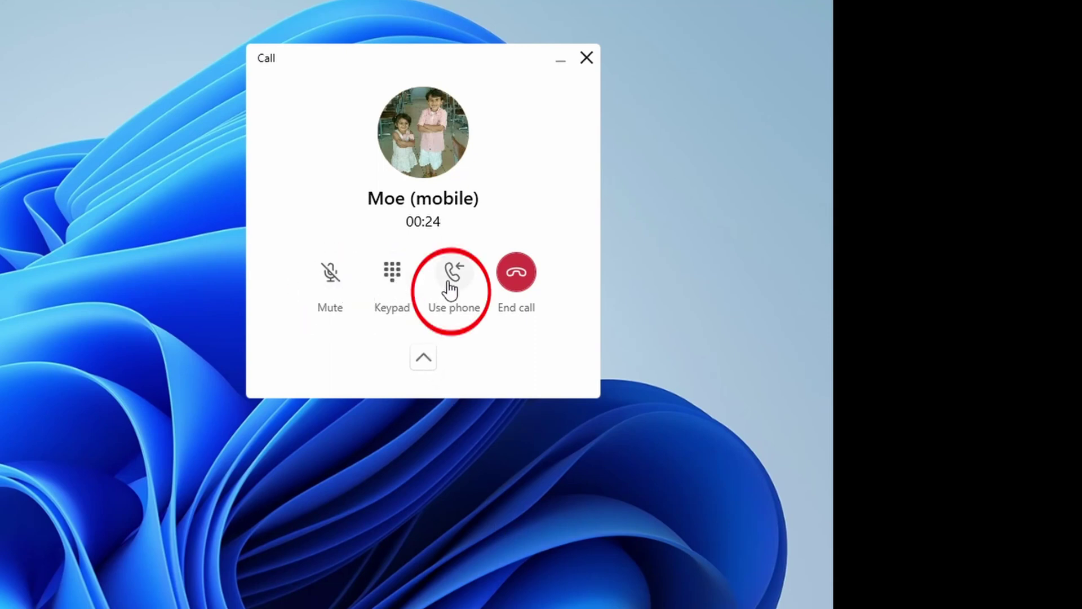
# End the ongoing call from the call window
pyautogui.click(516, 277)
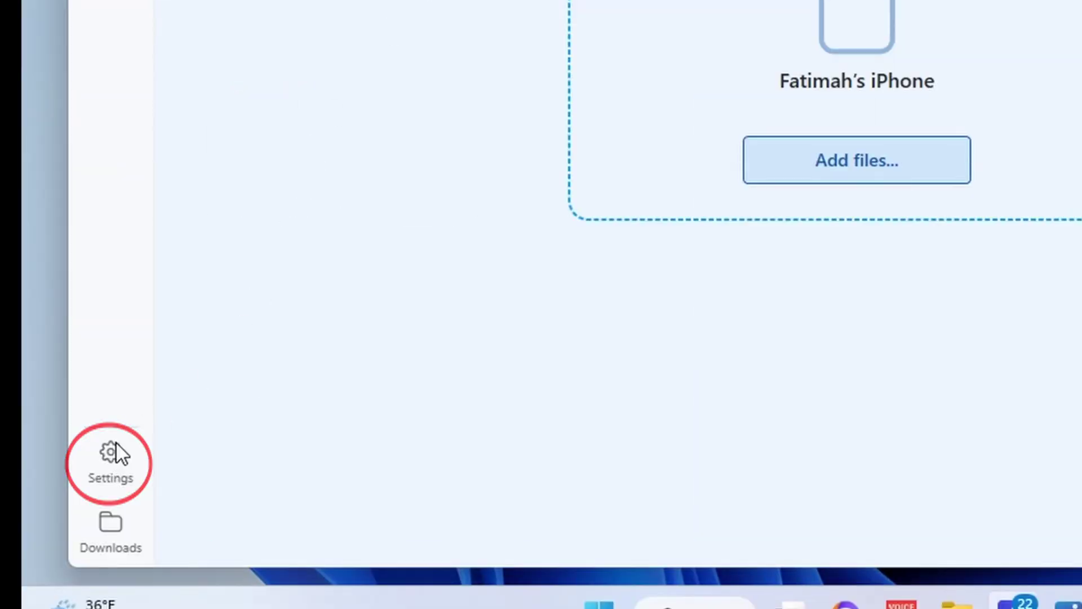
pyautogui.click(116, 447)
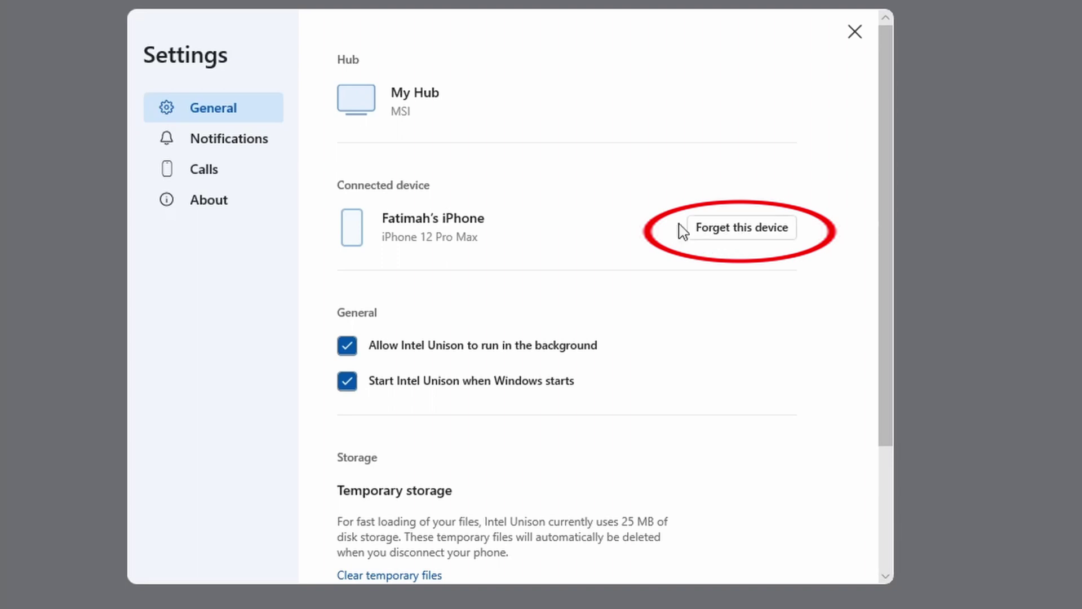
pyautogui.click(233, 145)
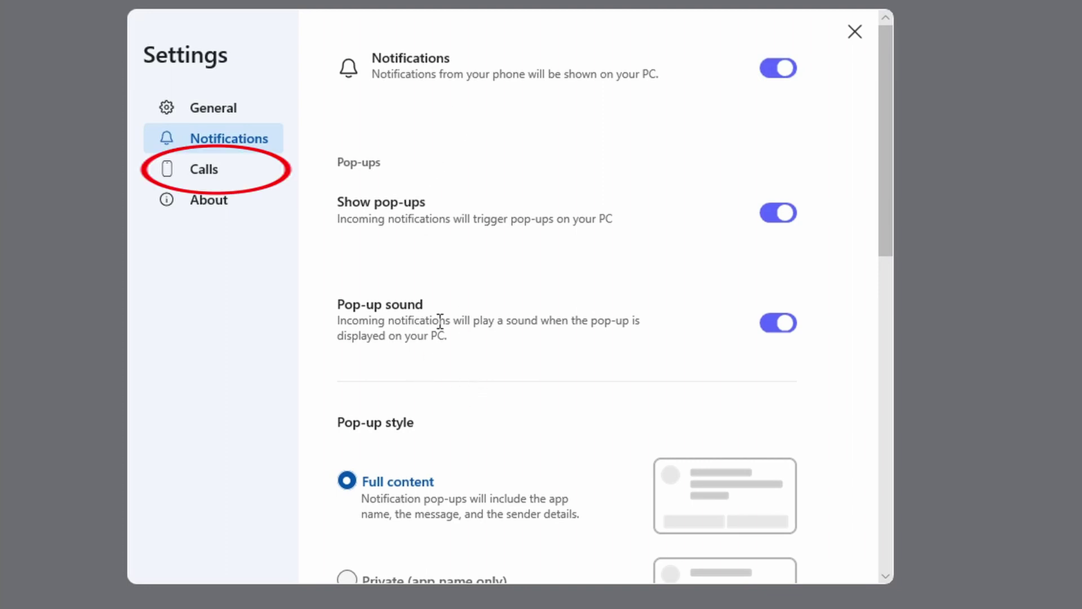
pyautogui.click(214, 176)
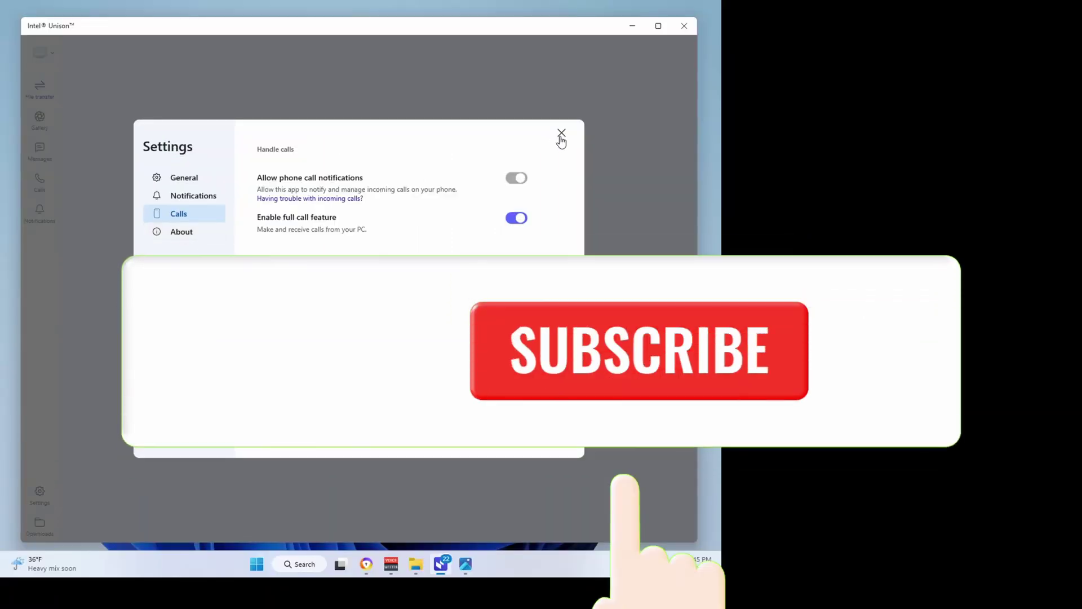
pyautogui.click(561, 135)
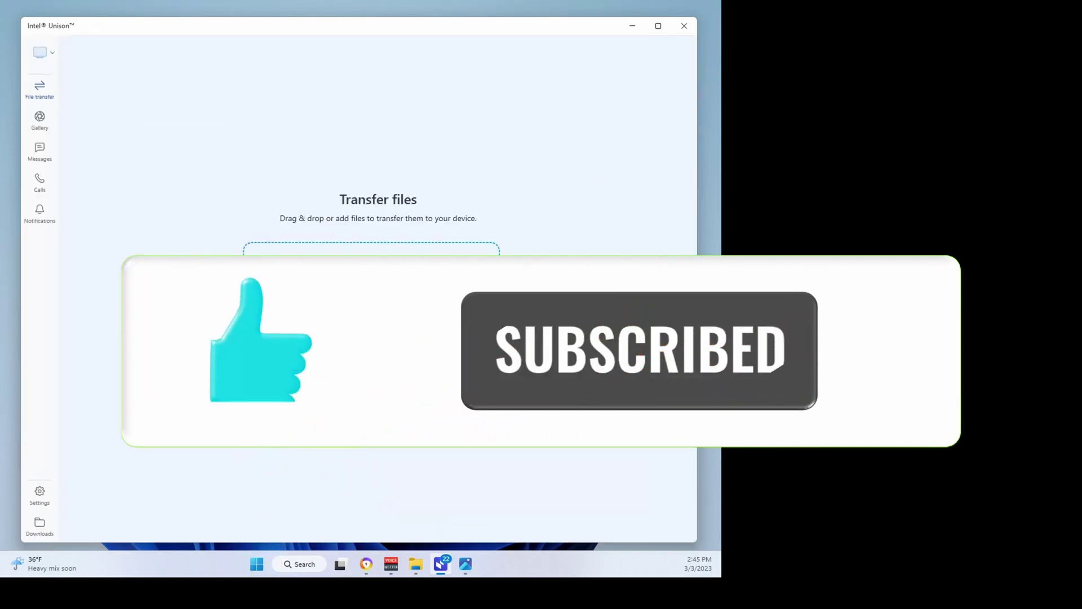